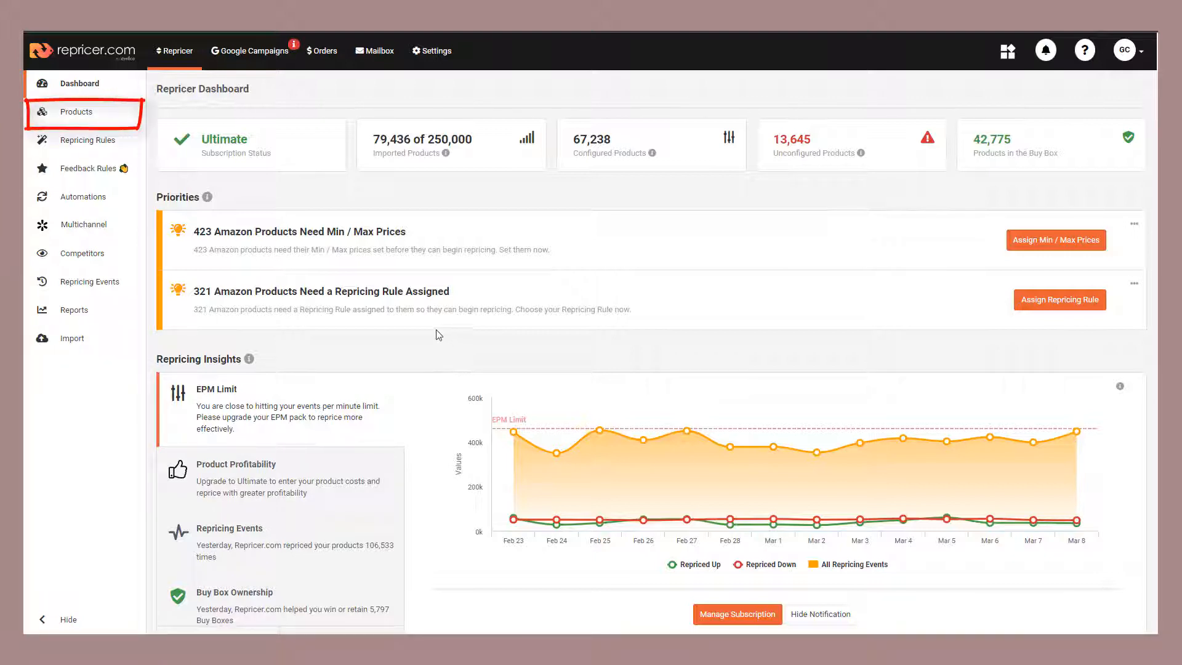
- Open the product list and switch it from Amazon products to eBay products
{"action": "left_click", "coordinate": [94, 112]}
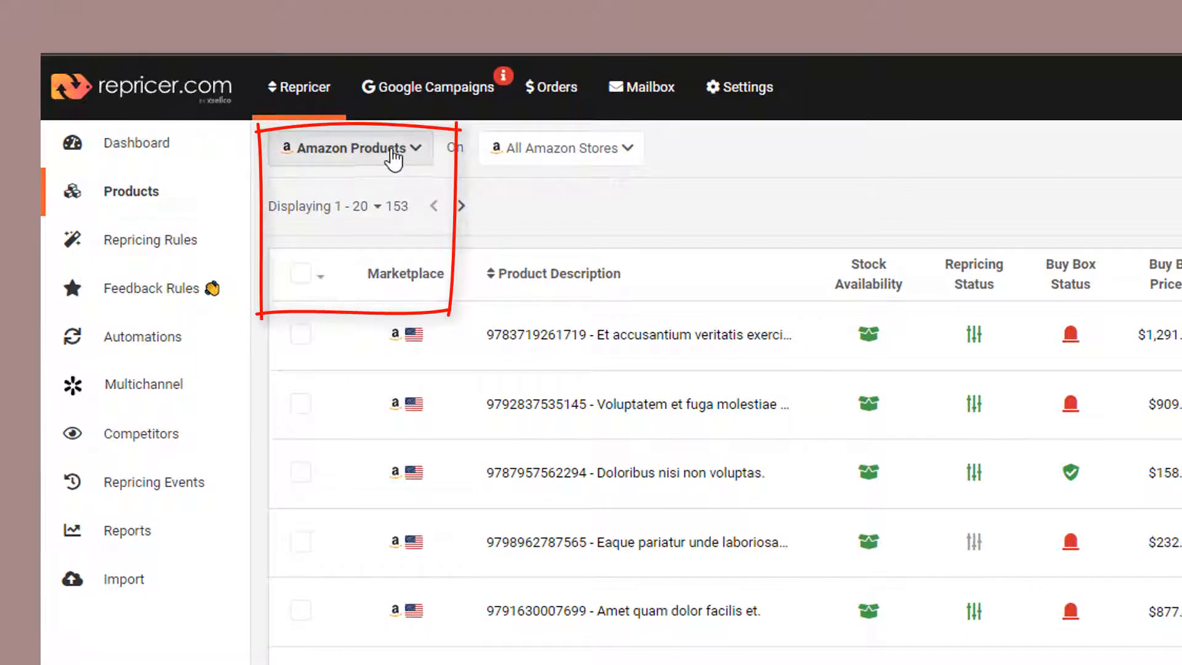
{"action": "left_click", "coordinate": [415, 151]}
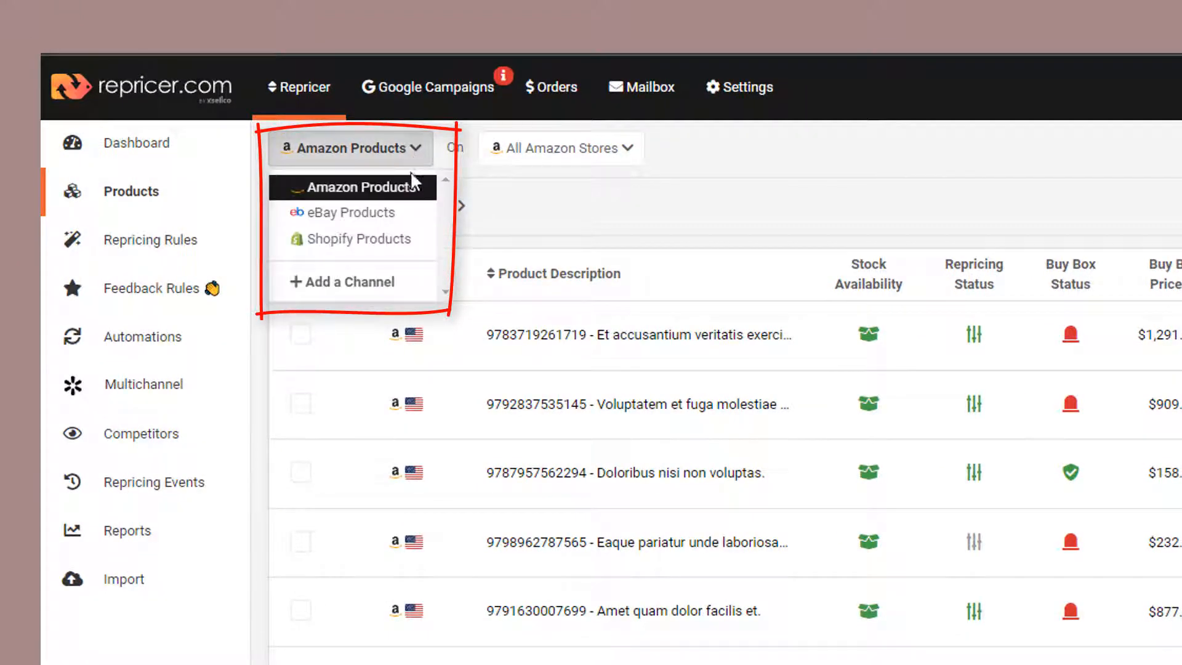
{"action": "left_click", "coordinate": [393, 216]}
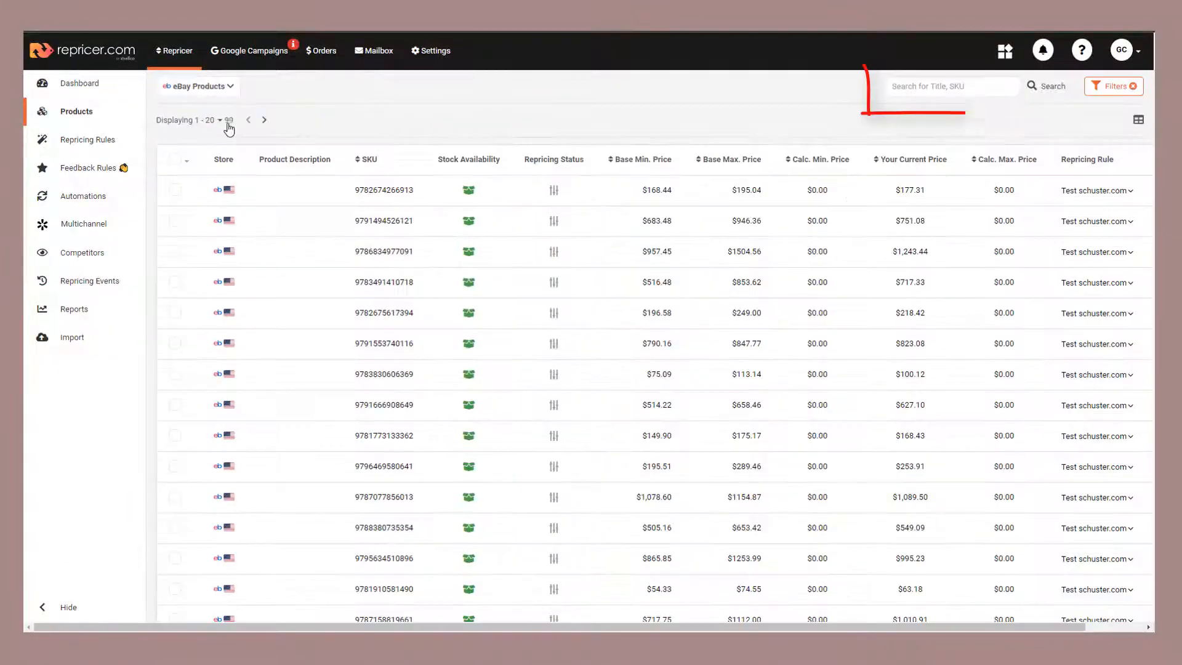
- Review the title/SKU search and product filter options for the eBay listings, and run the filter search
{"action": "left_click", "coordinate": [945, 93]}
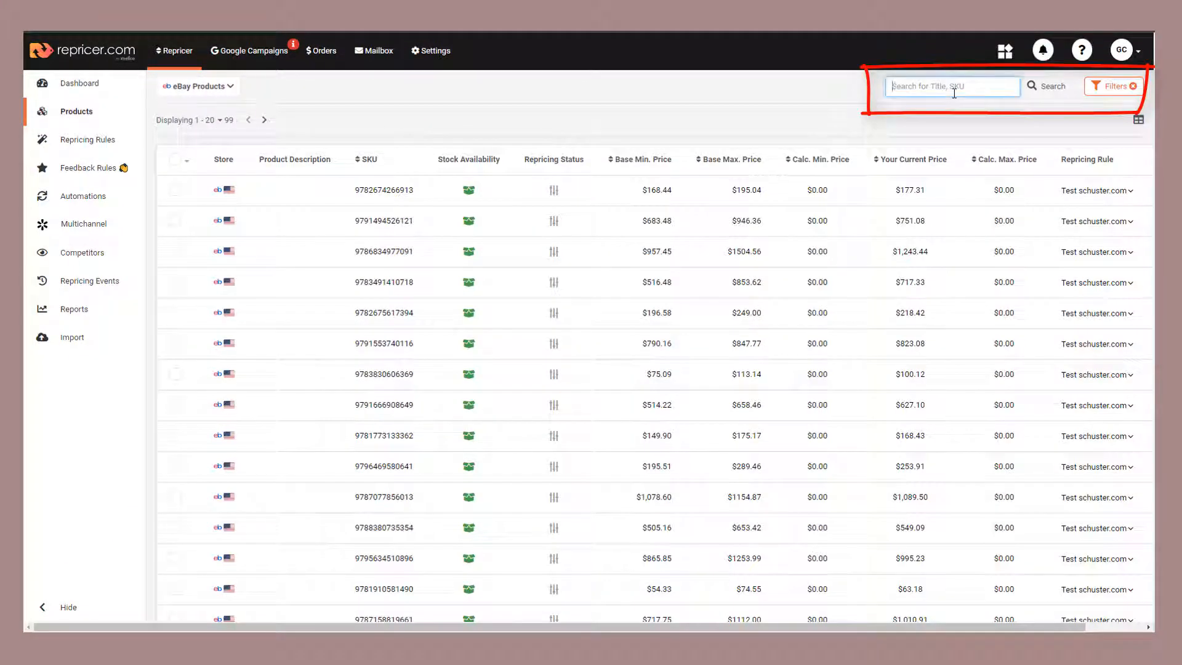
{"action": "left_click", "coordinate": [1114, 95]}
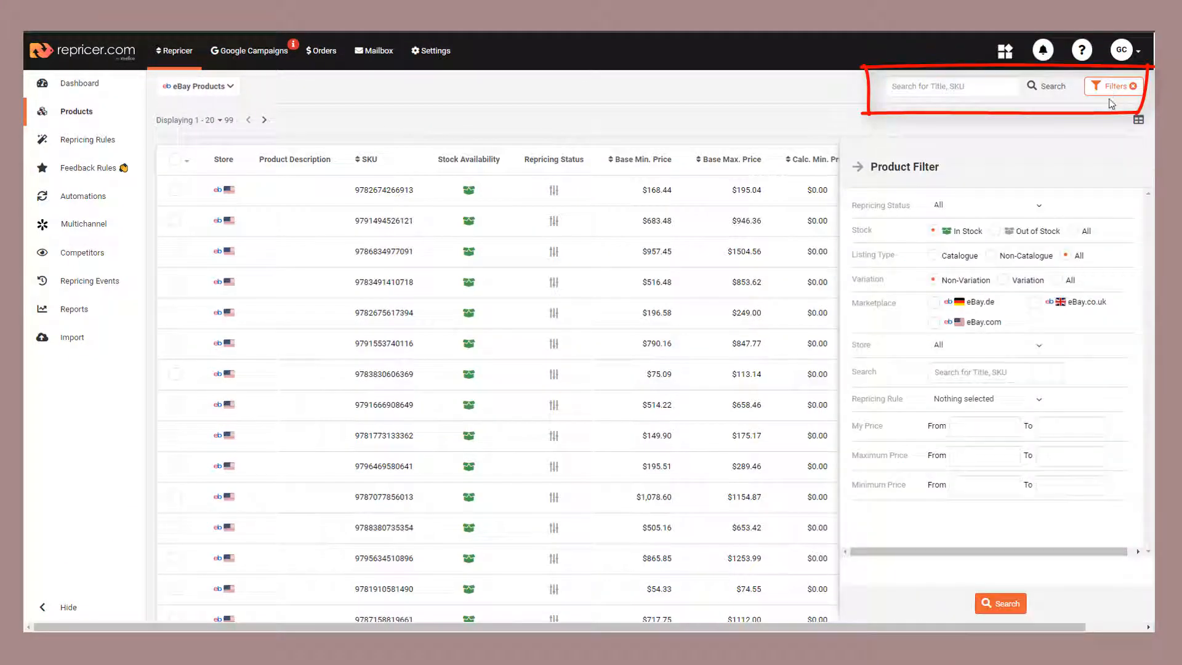
{"action": "left_click", "coordinate": [1016, 397]}
{"action": "left_click", "coordinate": [972, 437]}
{"action": "left_click", "coordinate": [1000, 603]}
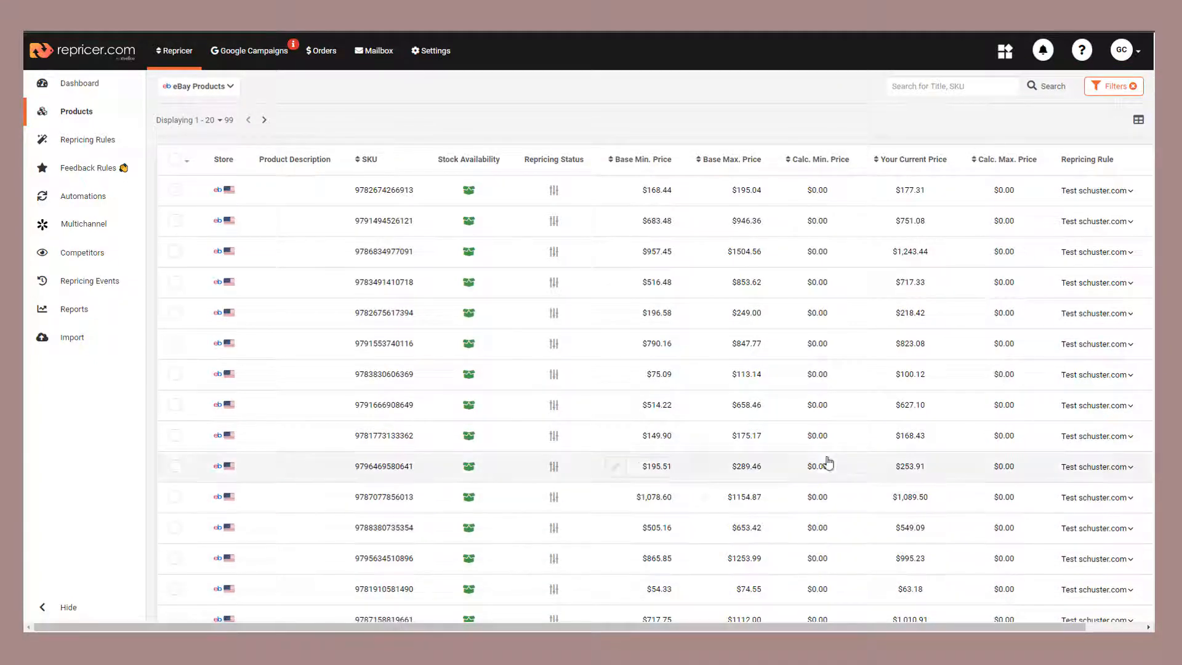
- Select all eBay products on the current page and bulk download their CSV template
{"action": "left_click", "coordinate": [176, 160]}
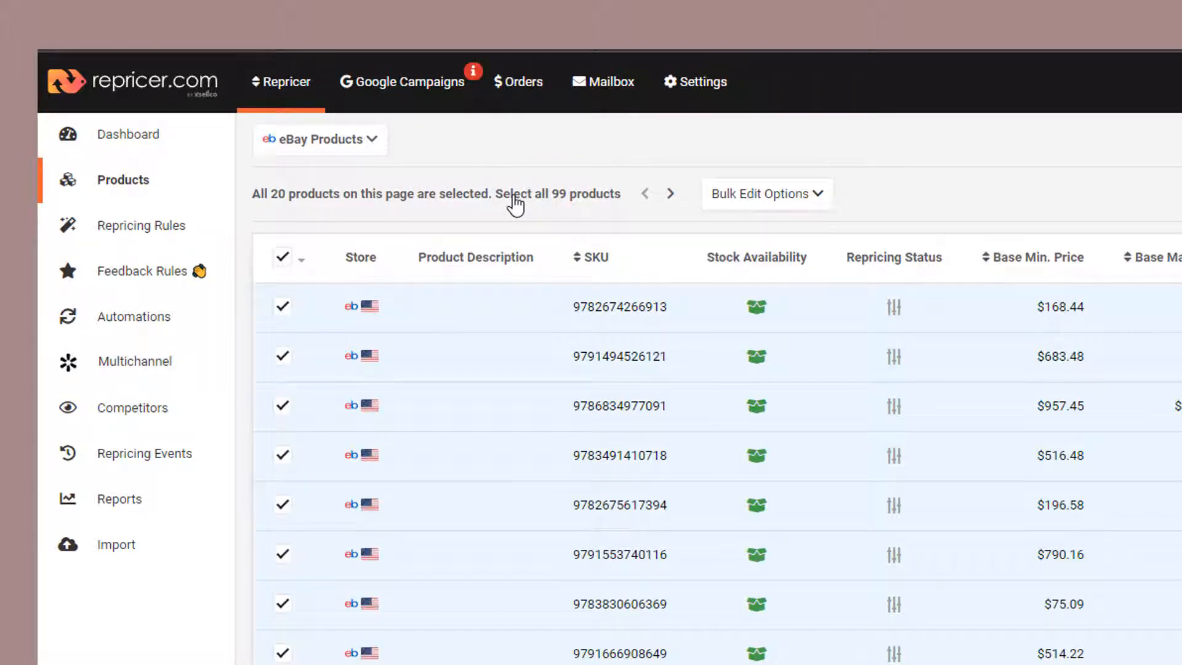
{"action": "left_click", "coordinate": [796, 195]}
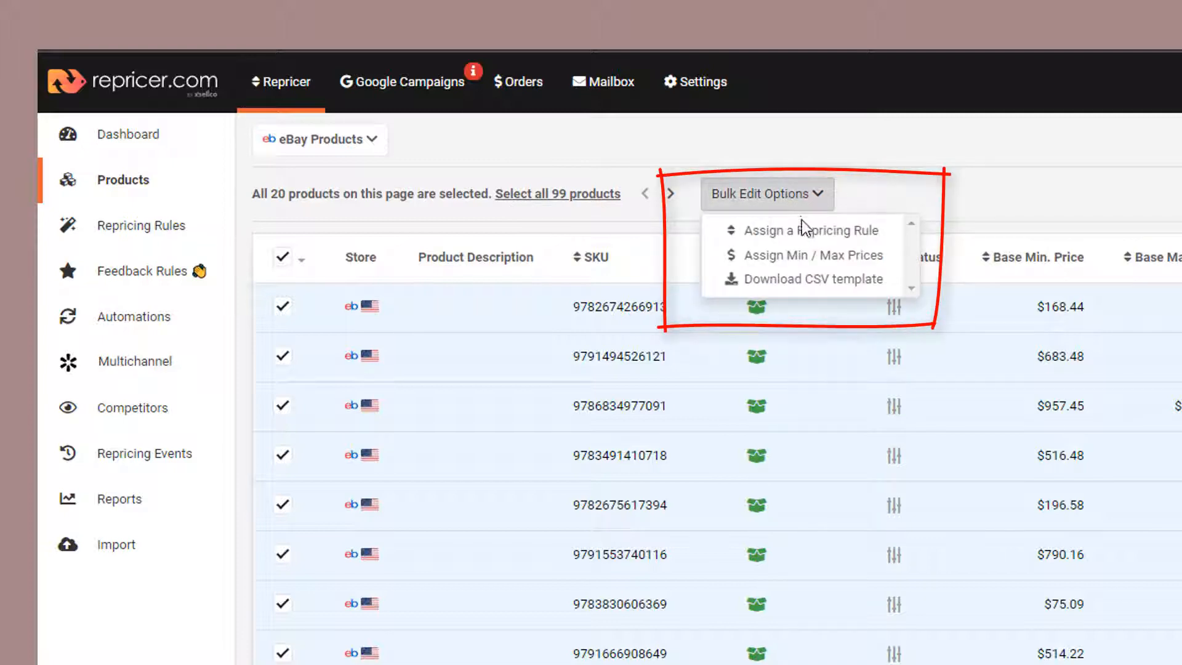
{"action": "left_click", "coordinate": [808, 281]}
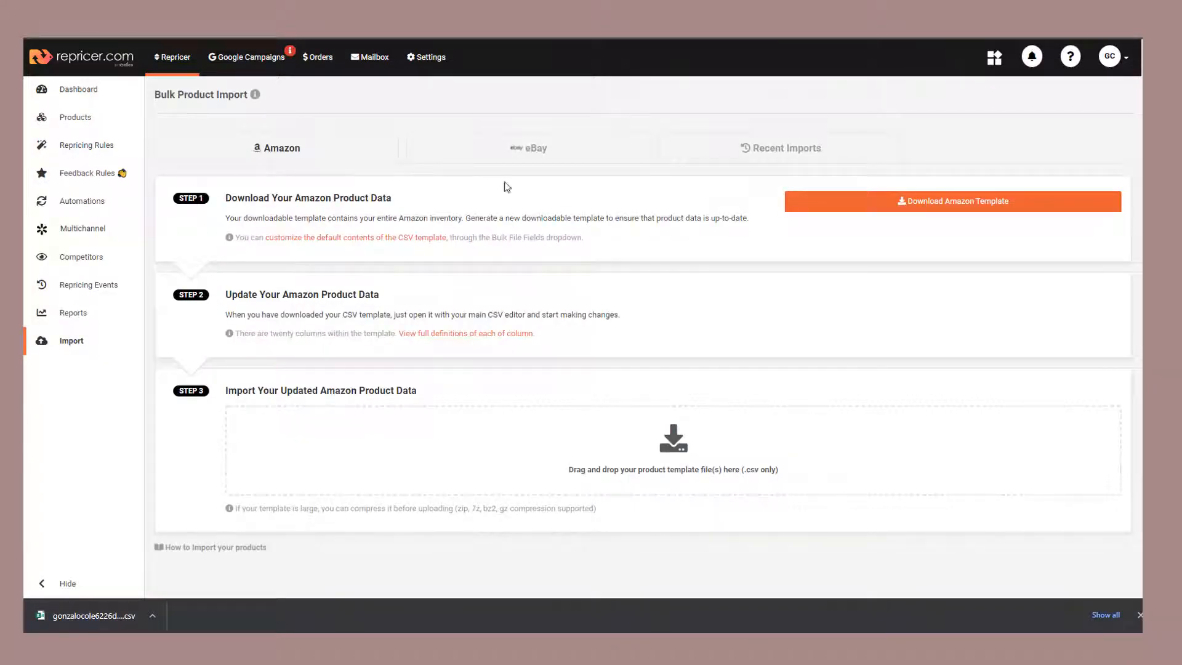
- Download the eBay template from the bulk product import page and open the new CSV in a maximized Excel window
{"action": "left_click", "coordinate": [529, 154]}
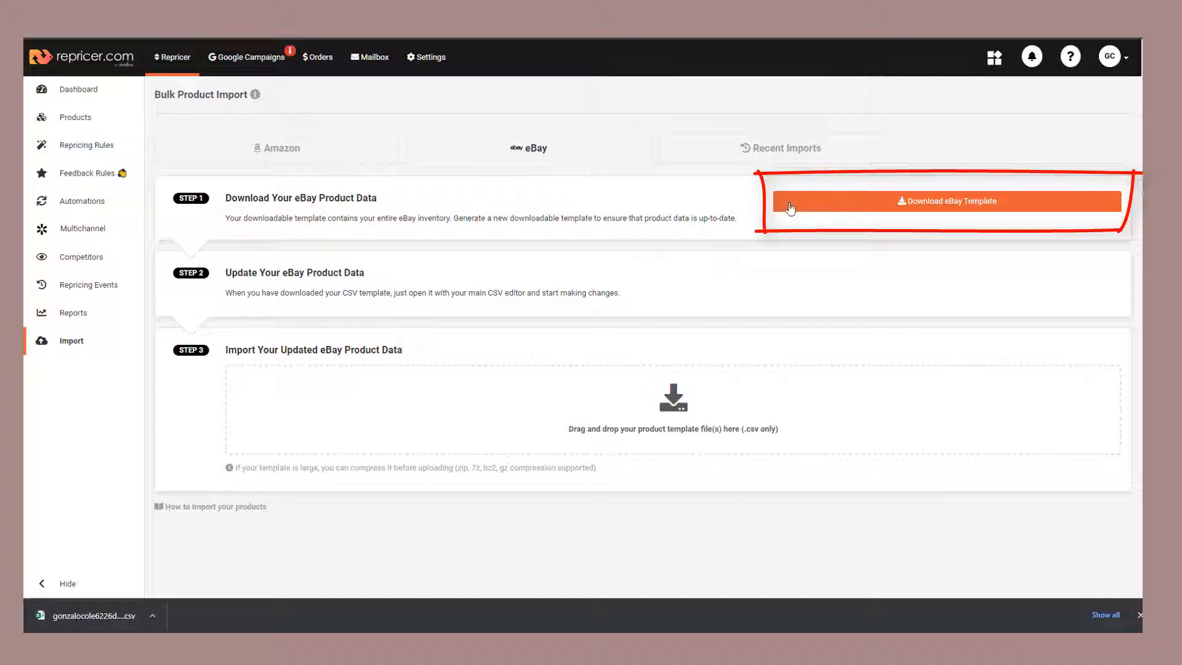
{"action": "left_click", "coordinate": [941, 210]}
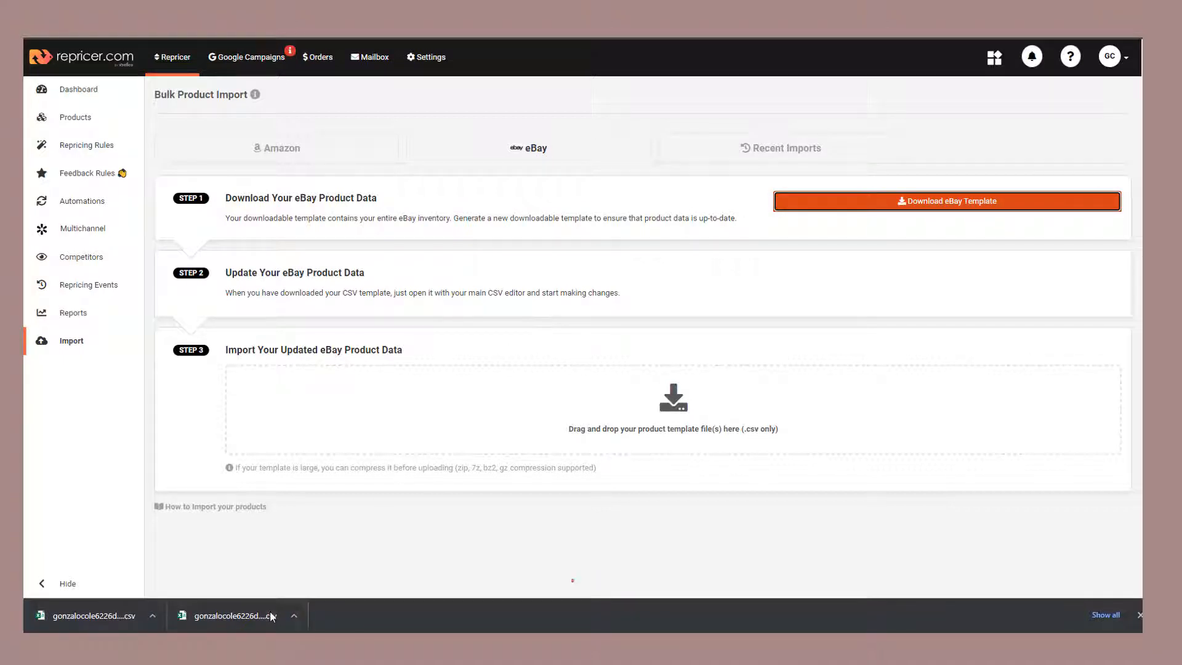
{"action": "left_click", "coordinate": [270, 615]}
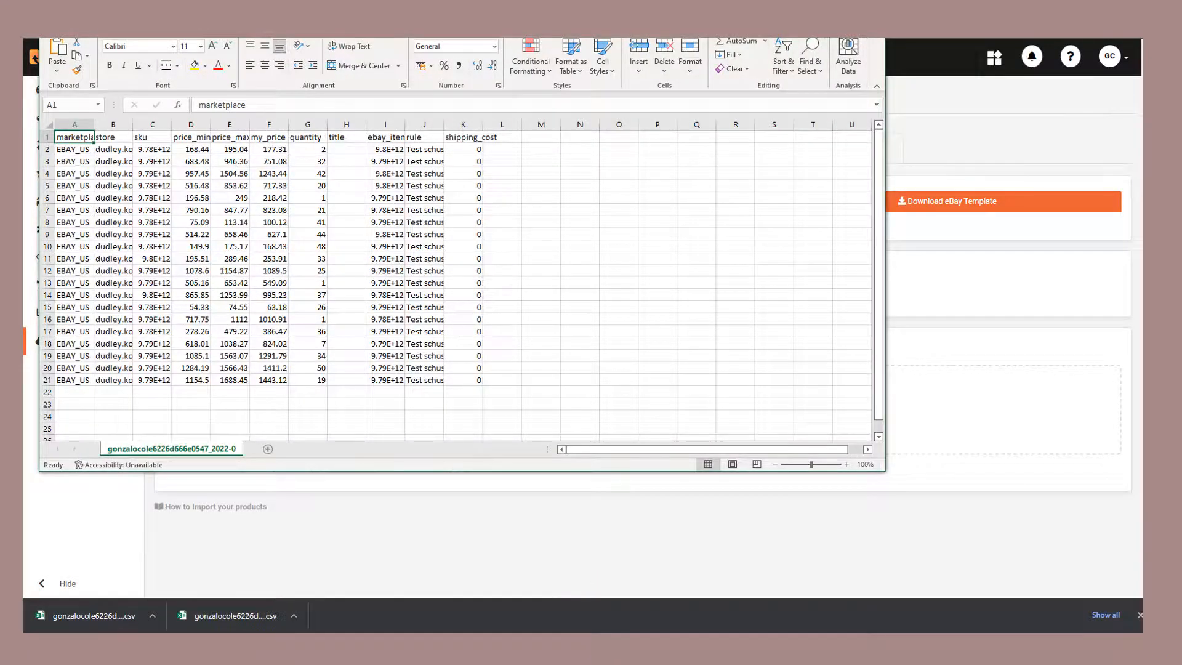
{"action": "left_click", "coordinate": [844, 8]}
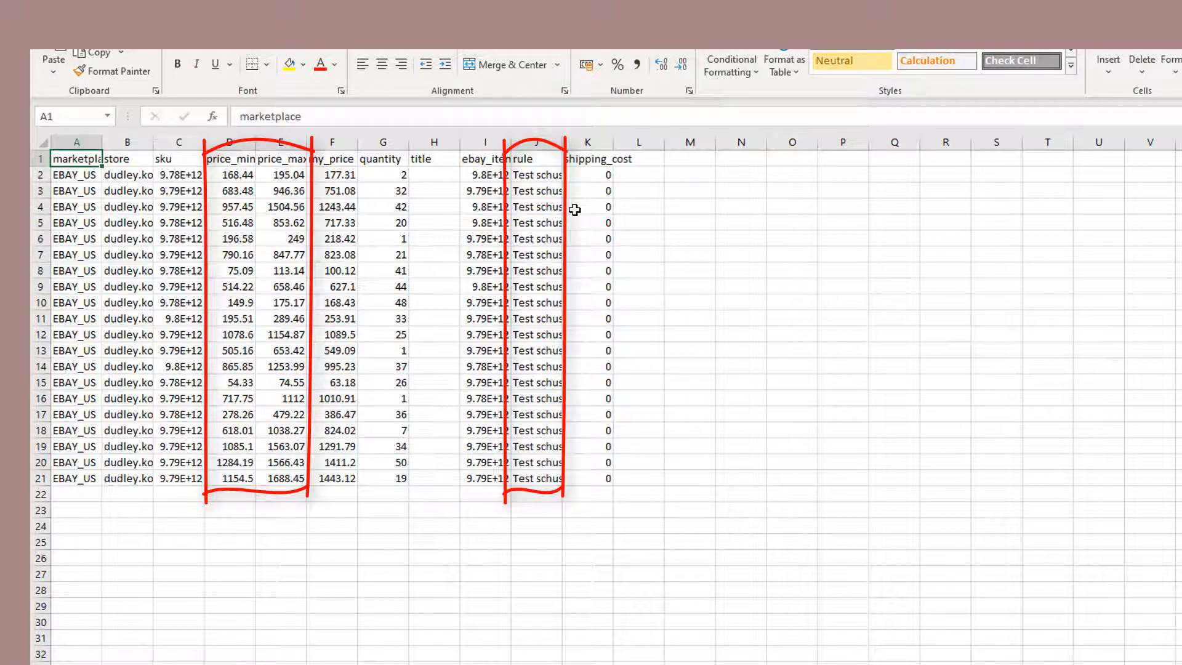
- Delete the my_price, quantity, title, eBay item and shipping_cost columns from the template
{"action": "left_click", "coordinate": [587, 143]}
{"action": "left_click", "coordinate": [496, 141], "text": "ctrl"}
{"action": "left_click", "coordinate": [434, 142], "text": "ctrl"}
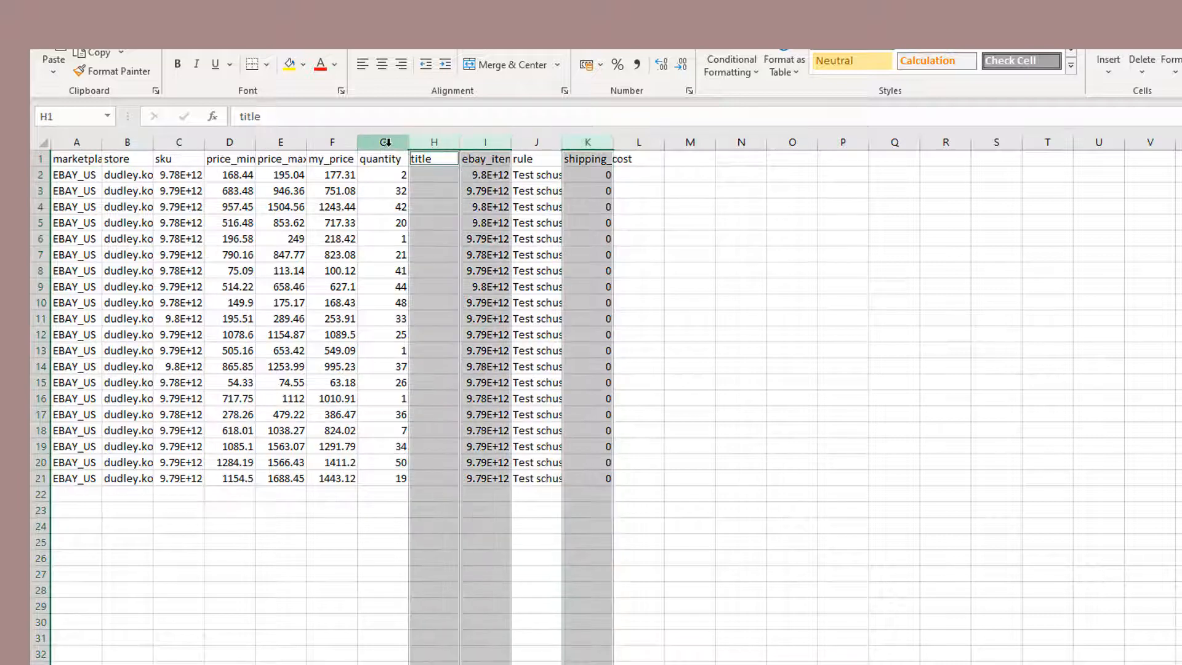
{"action": "left_click", "coordinate": [383, 142], "text": "ctrl"}
{"action": "left_click", "coordinate": [333, 146], "text": "ctrl"}
{"action": "right_click", "coordinate": [333, 146]}
{"action": "left_click", "coordinate": [370, 302]}
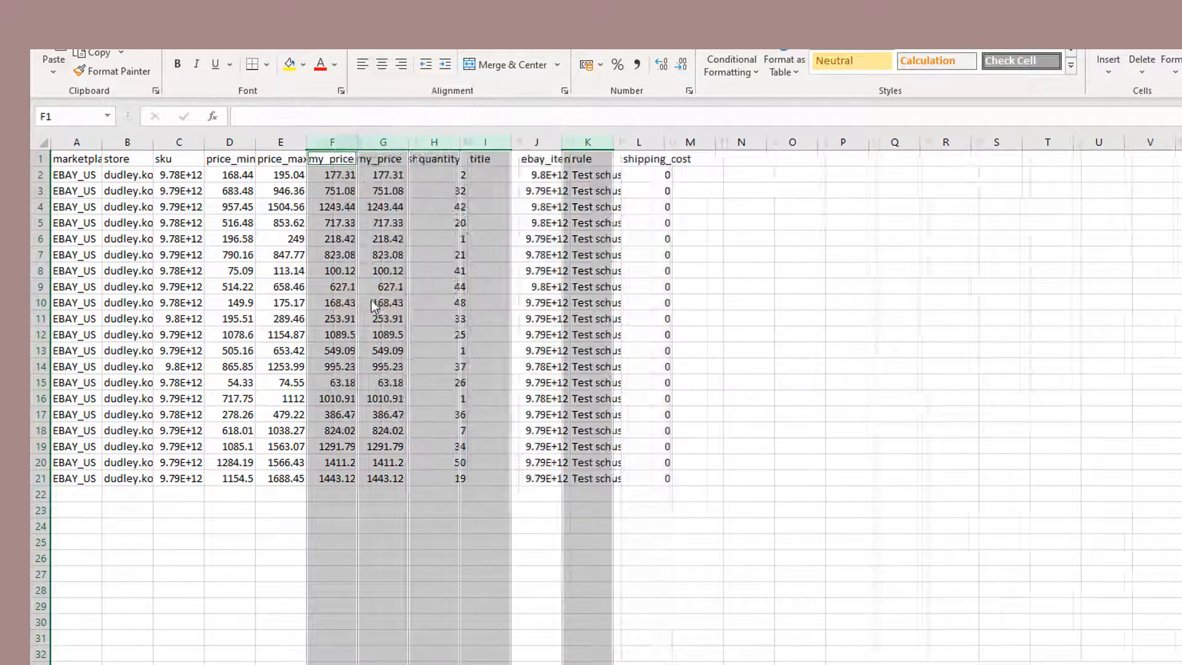
{"action": "left_click", "coordinate": [369, 301]}
- Auto-fit the widths of the remaining columns, from marketplace through rule, to their contents
{"action": "left_click", "coordinate": [349, 141]}
{"action": "double_click", "coordinate": [357, 142]}
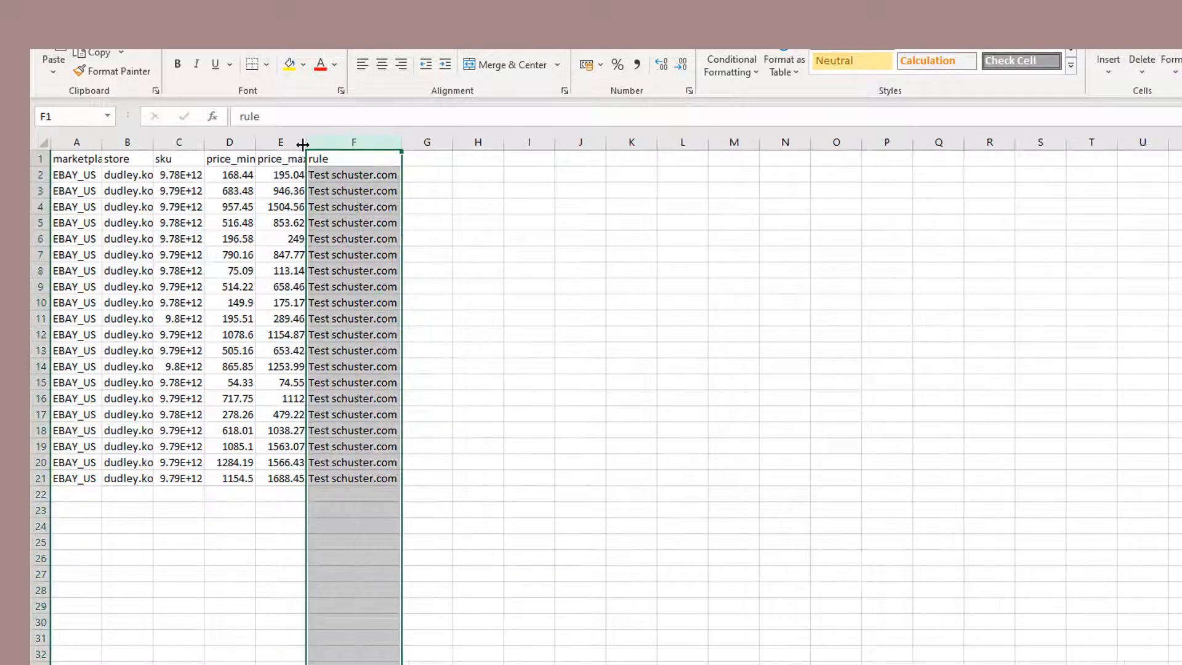
{"action": "double_click", "coordinate": [306, 144]}
{"action": "left_click", "coordinate": [248, 143]}
{"action": "double_click", "coordinate": [256, 143]}
{"action": "double_click", "coordinate": [204, 142]}
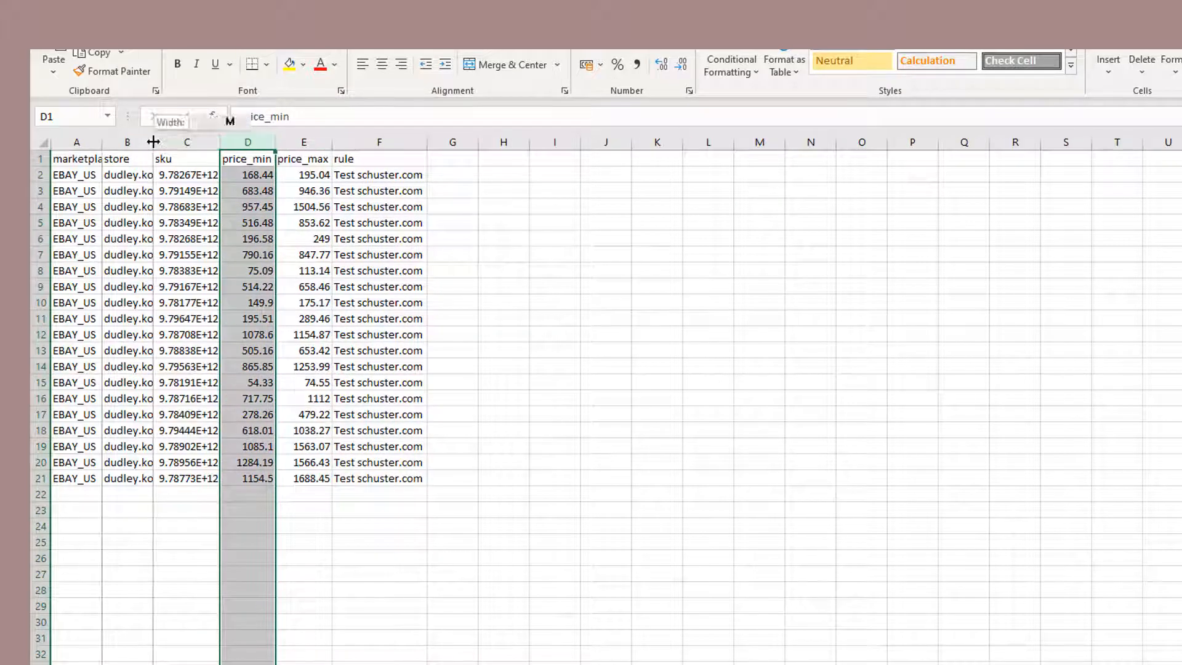
{"action": "double_click", "coordinate": [102, 142]}
{"action": "double_click", "coordinate": [167, 142]}
{"action": "left_click", "coordinate": [226, 222]}
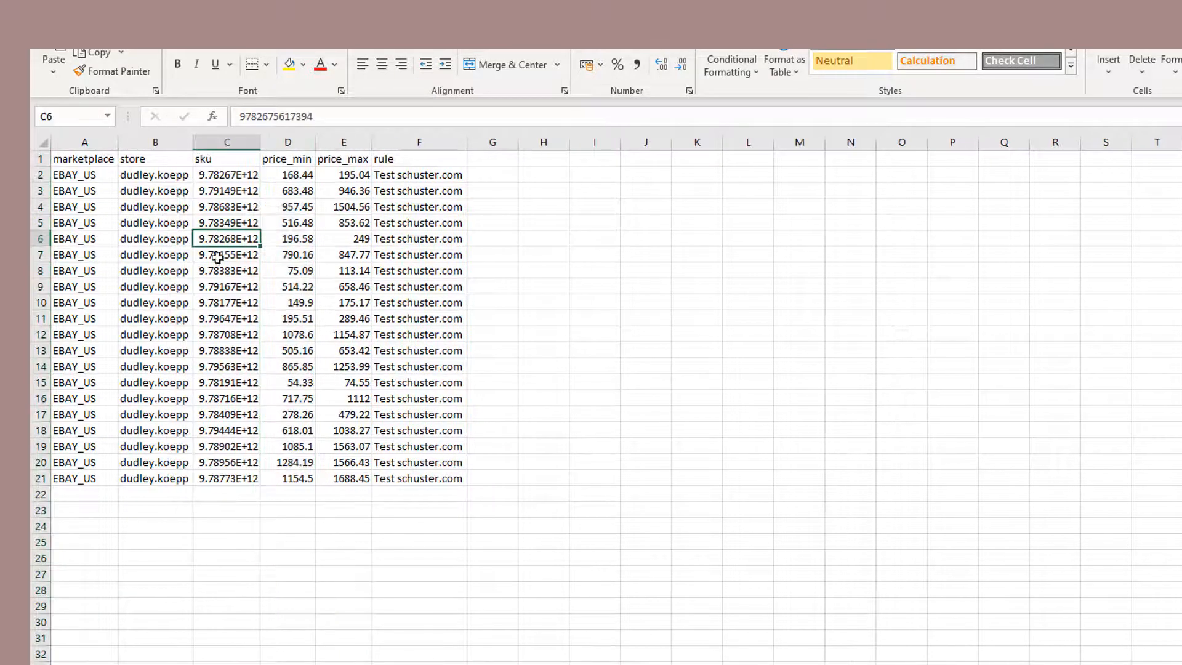
- Delete product rows 3 to 21, leaving only the header and the first product
{"action": "left_click", "coordinate": [41, 477]}
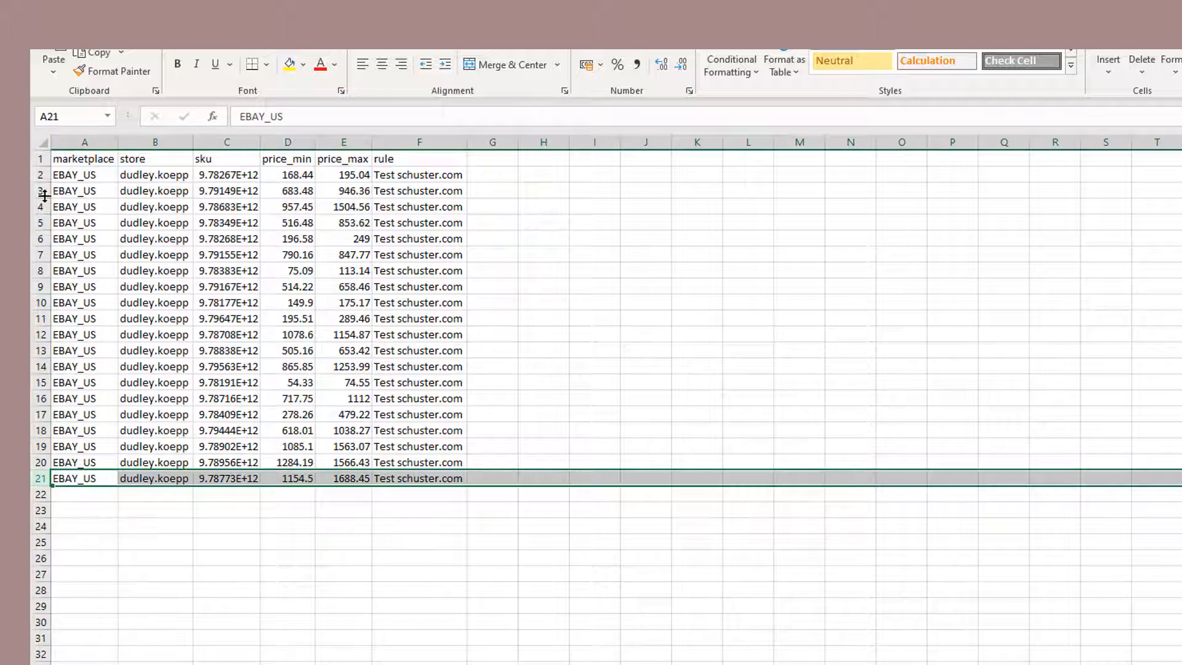
{"action": "left_click", "coordinate": [41, 191], "text": "shift"}
{"action": "right_click", "coordinate": [42, 191]}
{"action": "left_click", "coordinate": [88, 346]}
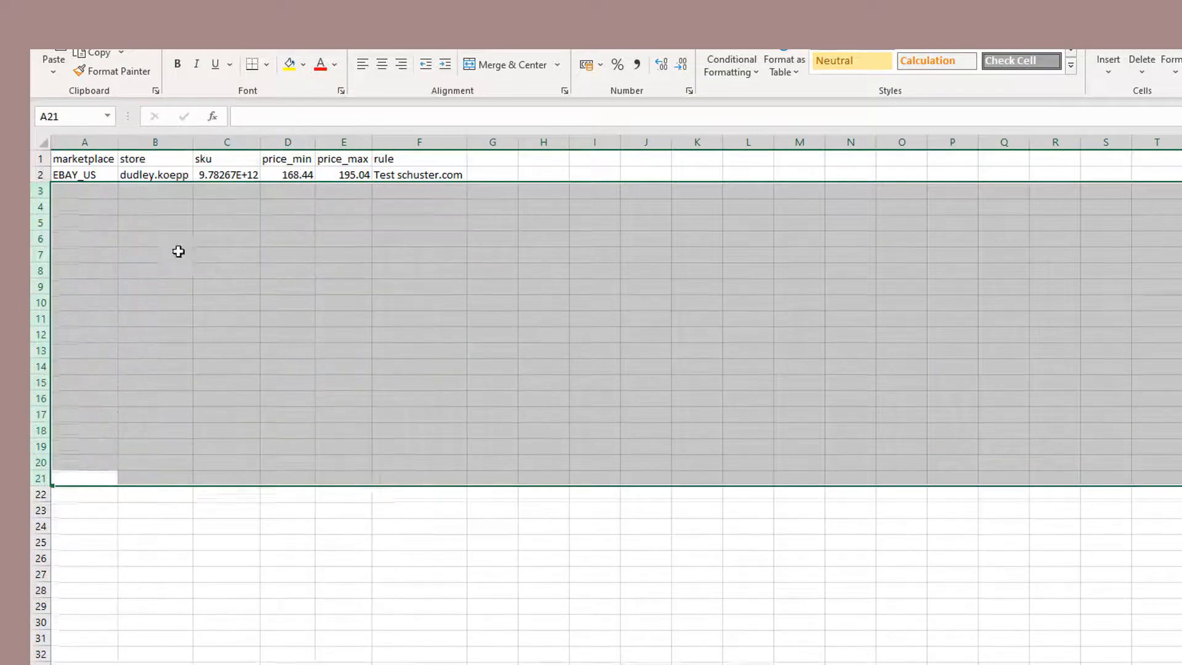
{"action": "left_click", "coordinate": [269, 188]}
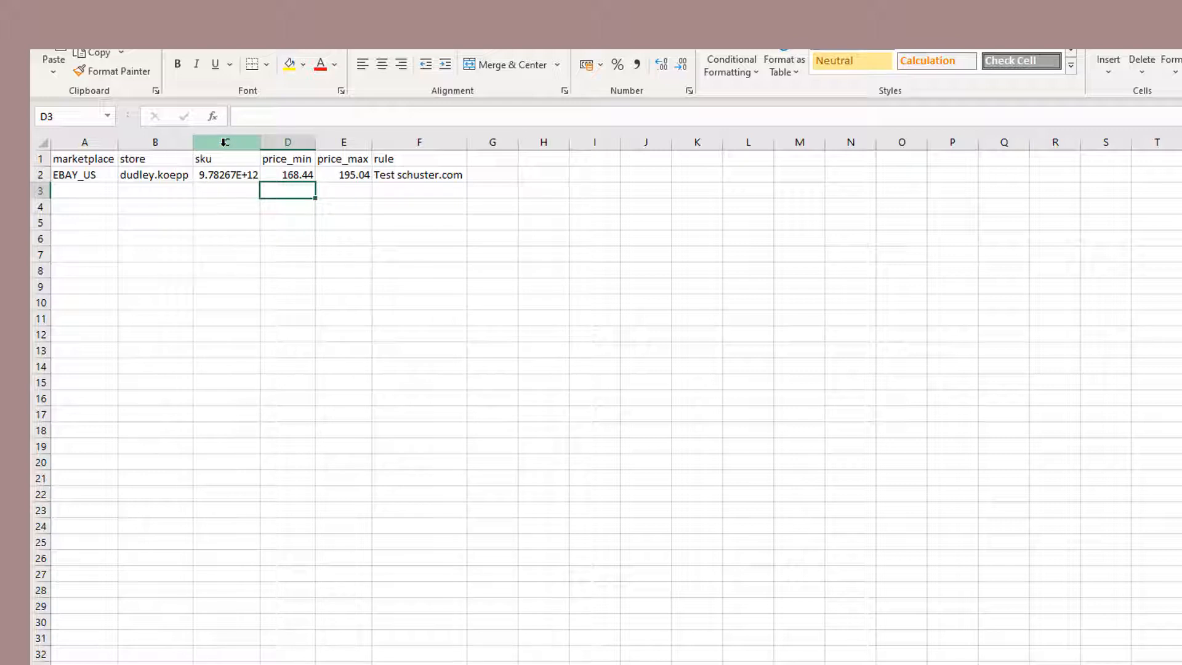
- Format the sku column as Number with 0 decimal places
{"action": "left_click", "coordinate": [225, 142]}
{"action": "right_click", "coordinate": [223, 145]}
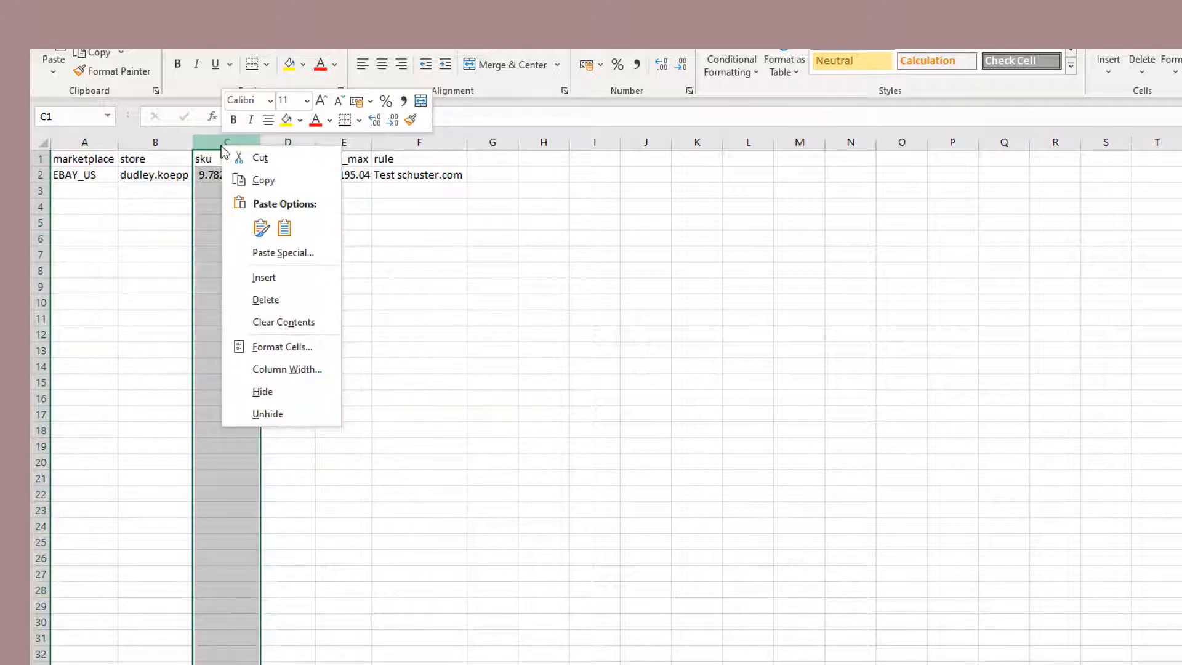
{"action": "left_click", "coordinate": [268, 348]}
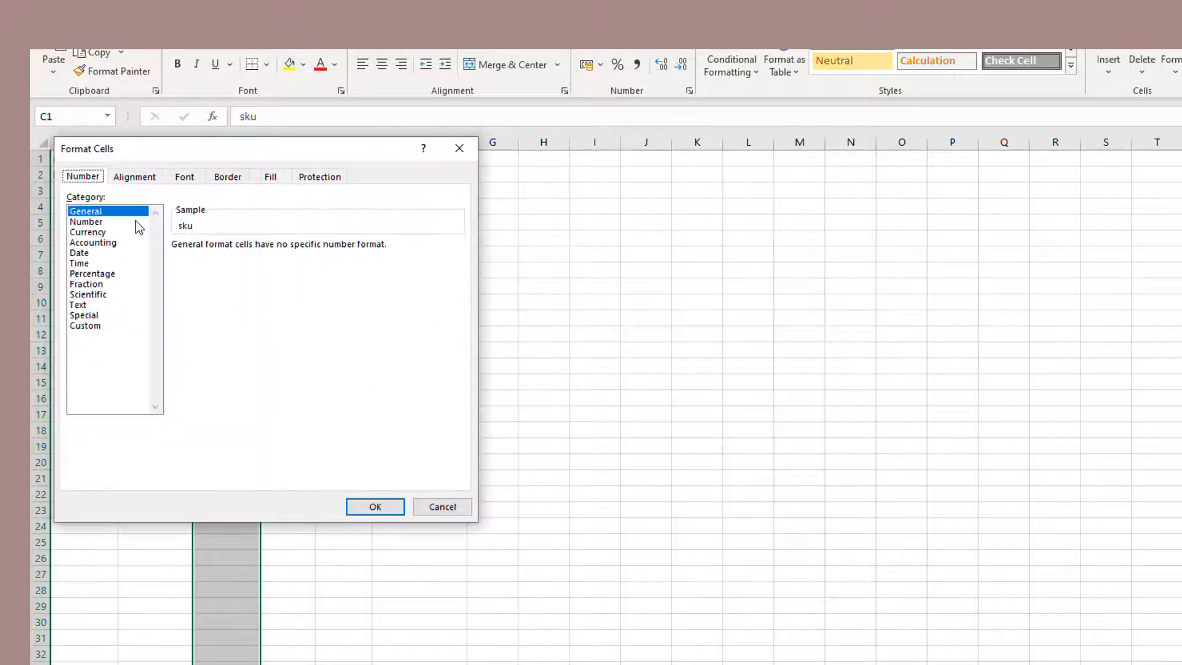
{"action": "left_click", "coordinate": [135, 223]}
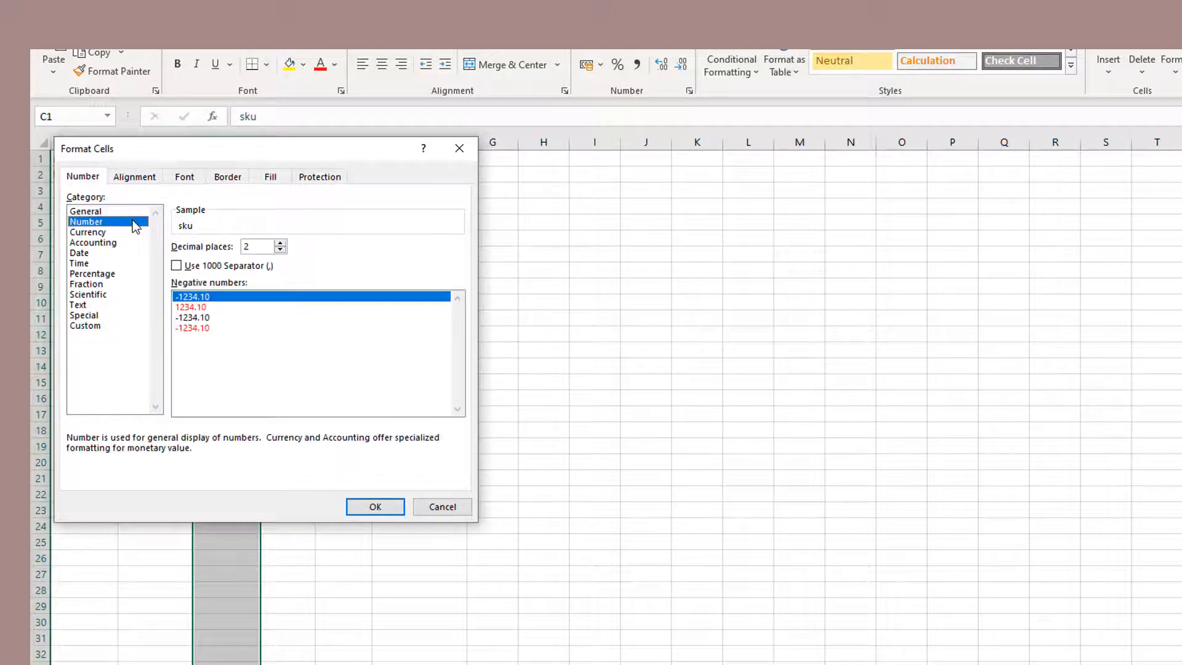
{"action": "left_click", "coordinate": [280, 250]}
{"action": "left_click", "coordinate": [280, 250]}
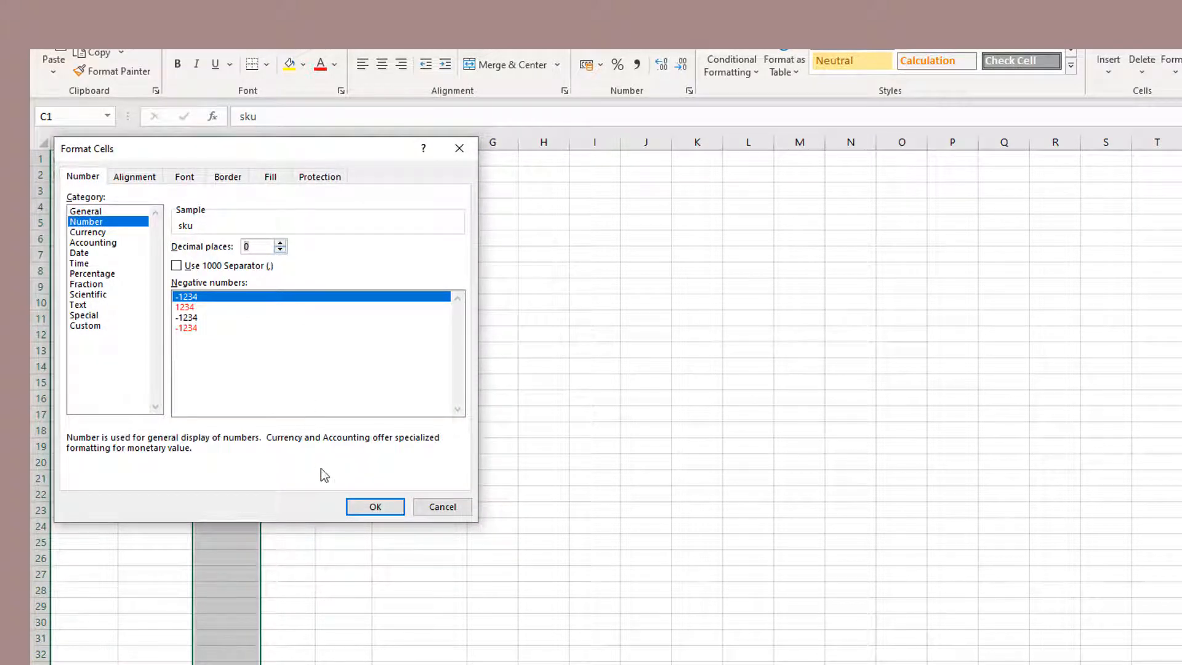
{"action": "left_click", "coordinate": [372, 506]}
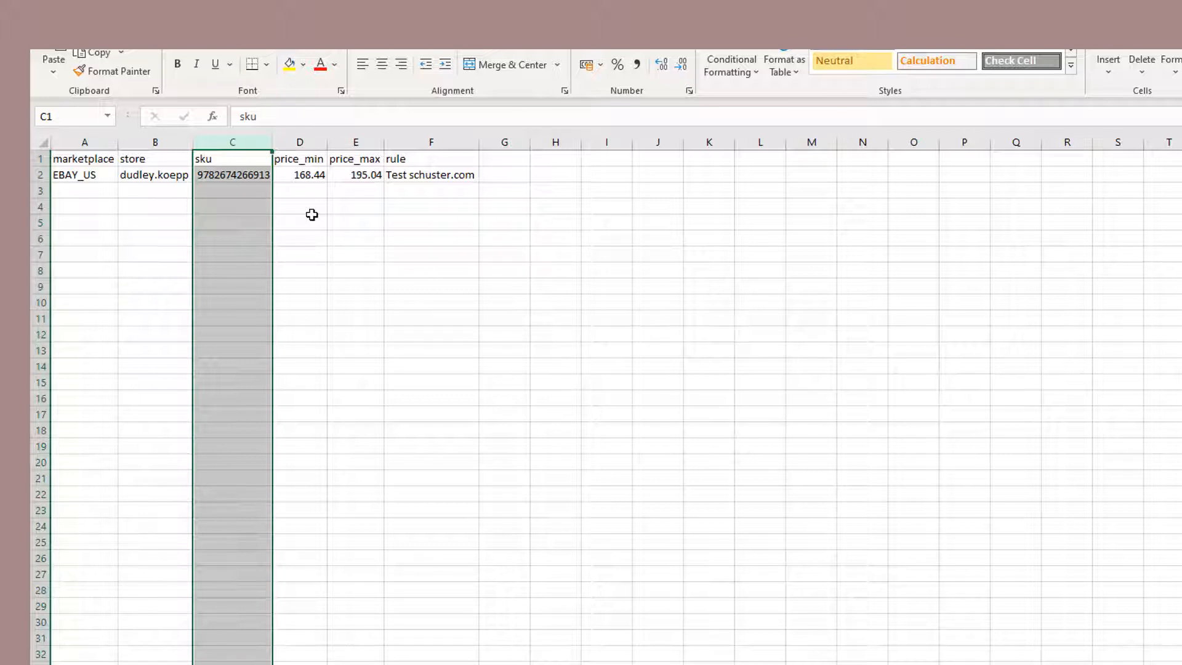
- Set the remaining product's price_min to 200 and its price_max to 250
{"action": "left_click", "coordinate": [299, 177]}
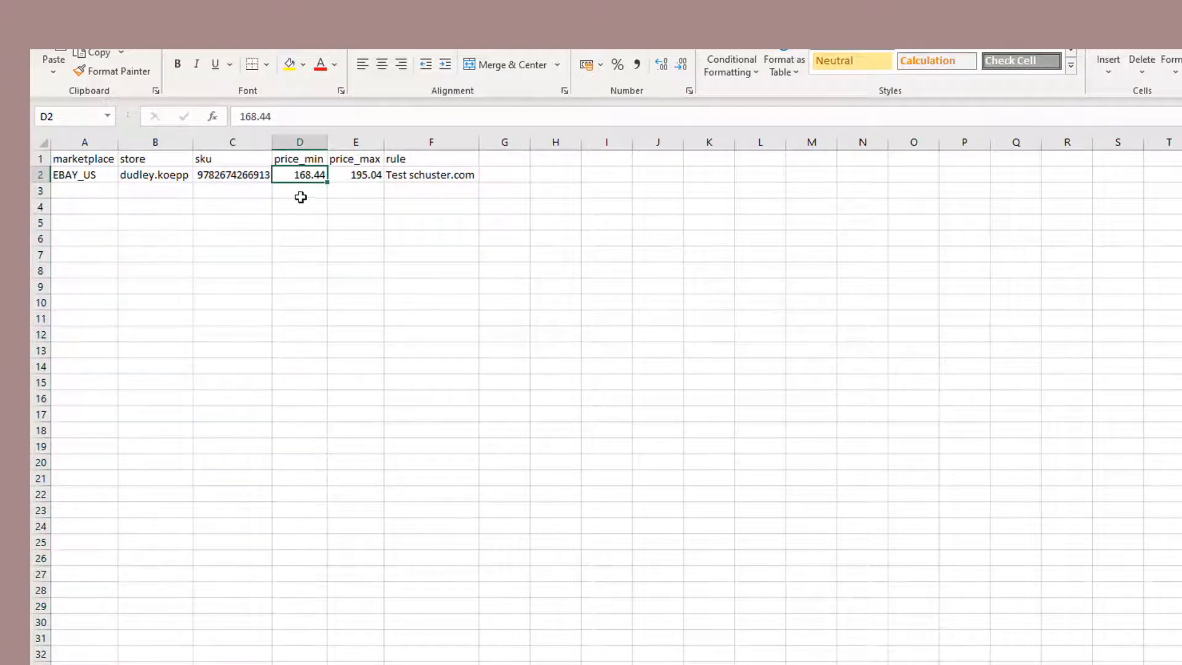
{"action": "type", "text": "200"}
{"action": "key", "text": "Right"}
{"action": "type", "text": "250"}
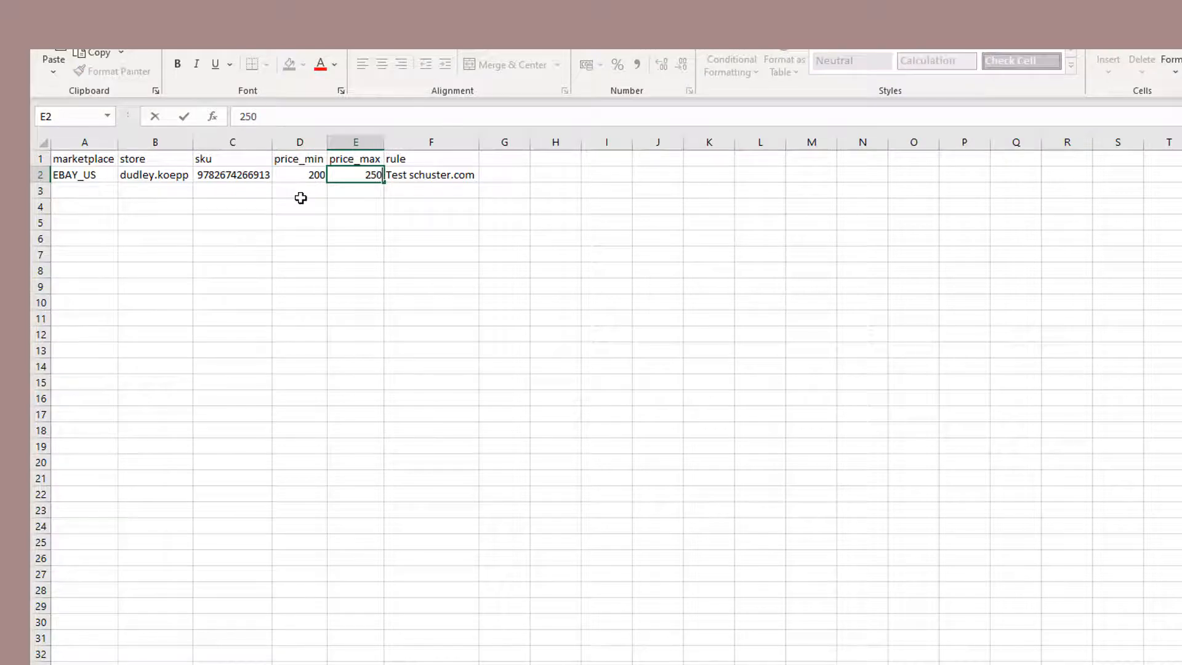
{"action": "key", "text": "Return"}
- Save a copy of the edited template as a comma-delimited CSV file named NewTest
{"action": "key", "text": "alt+f"}
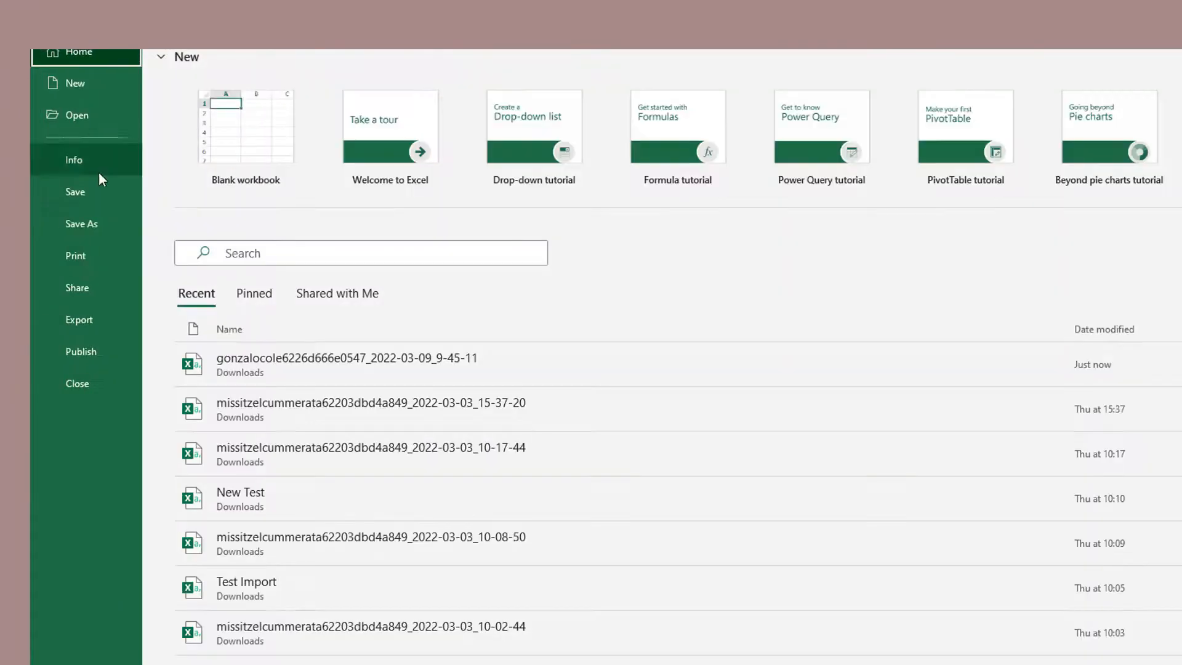
{"action": "left_click", "coordinate": [91, 215]}
{"action": "left_click", "coordinate": [228, 324]}
{"action": "type", "text": "NewTe"}
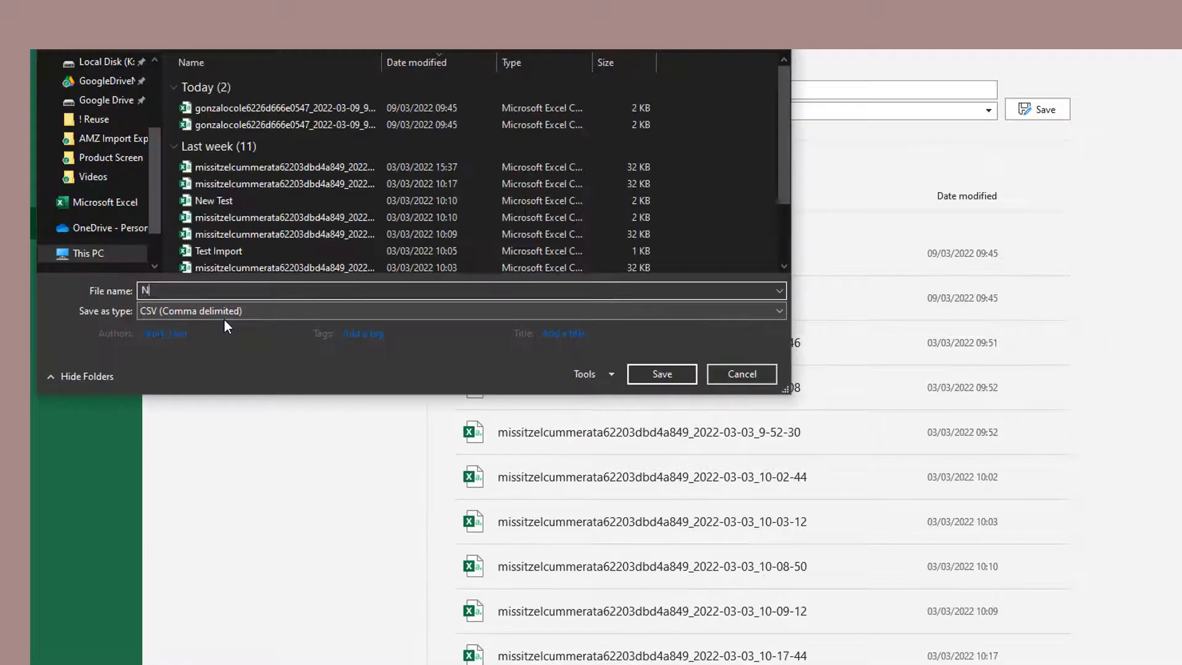
{"action": "type", "text": "st"}
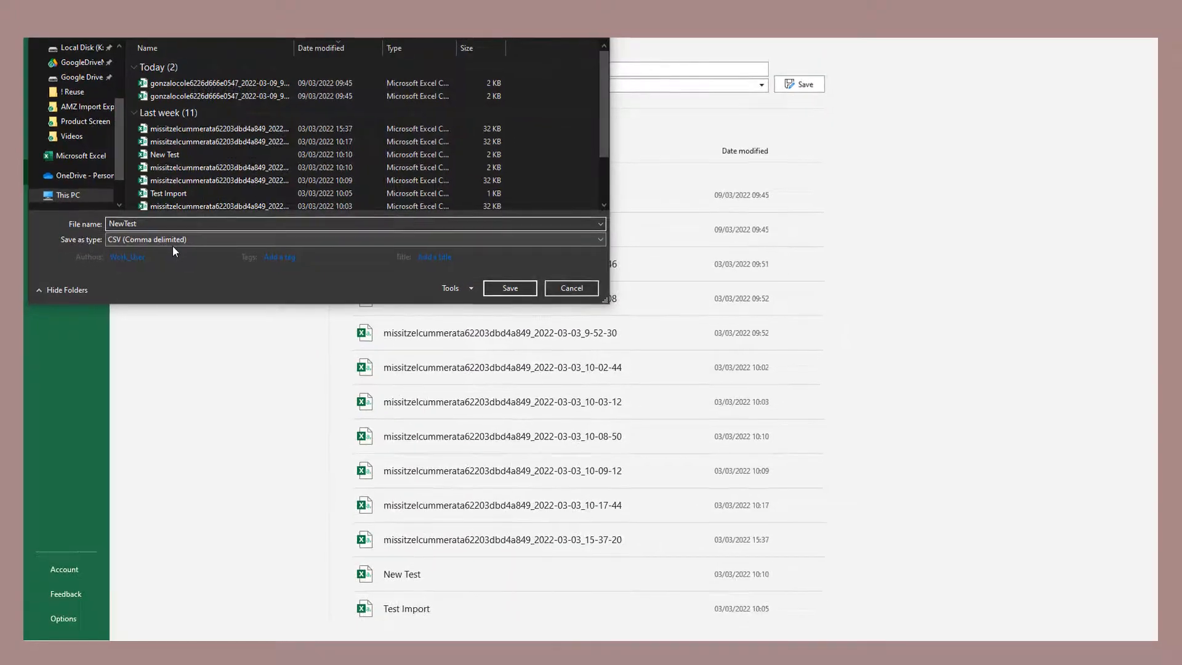
{"action": "key", "text": "Return"}
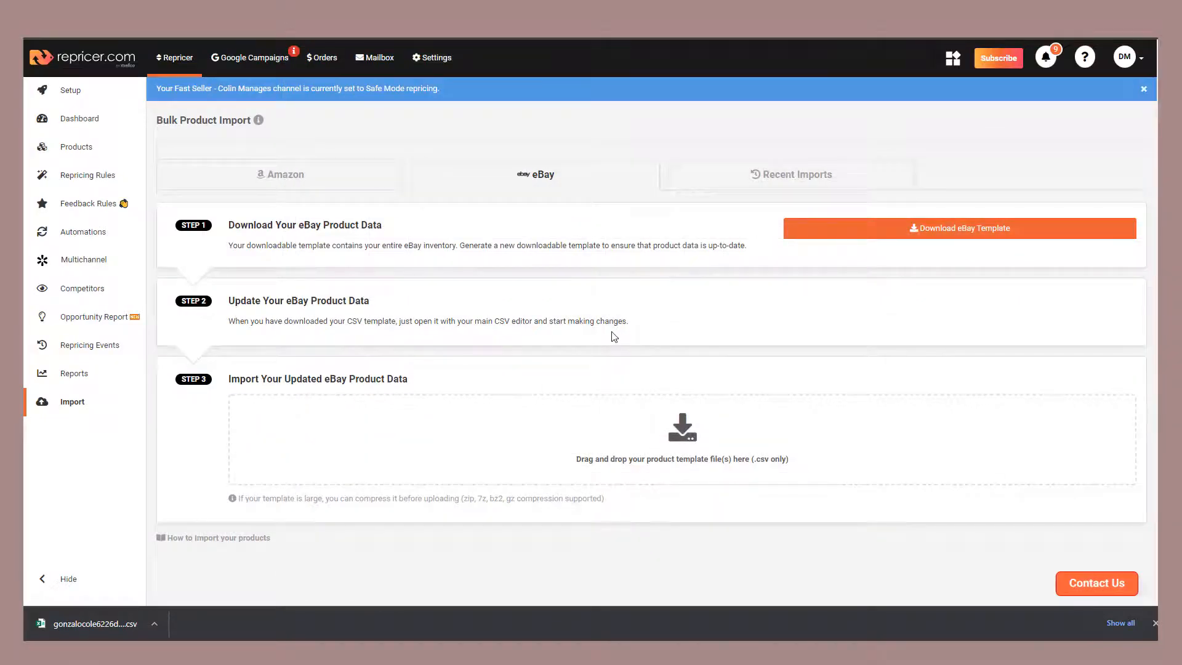
- Back in Repricer.com, upload the NewTest2 CSV as the updated eBay product data and open the recent imports
{"action": "left_click", "coordinate": [629, 434]}
{"action": "left_click", "coordinate": [232, 99]}
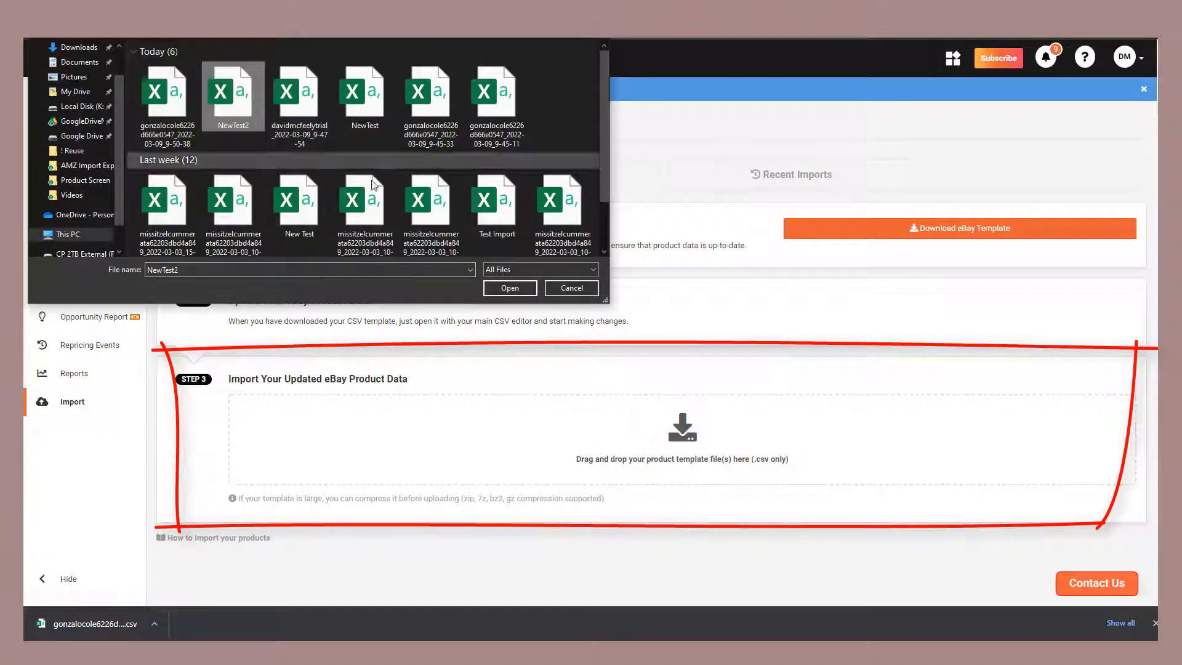
{"action": "left_click", "coordinate": [502, 288]}
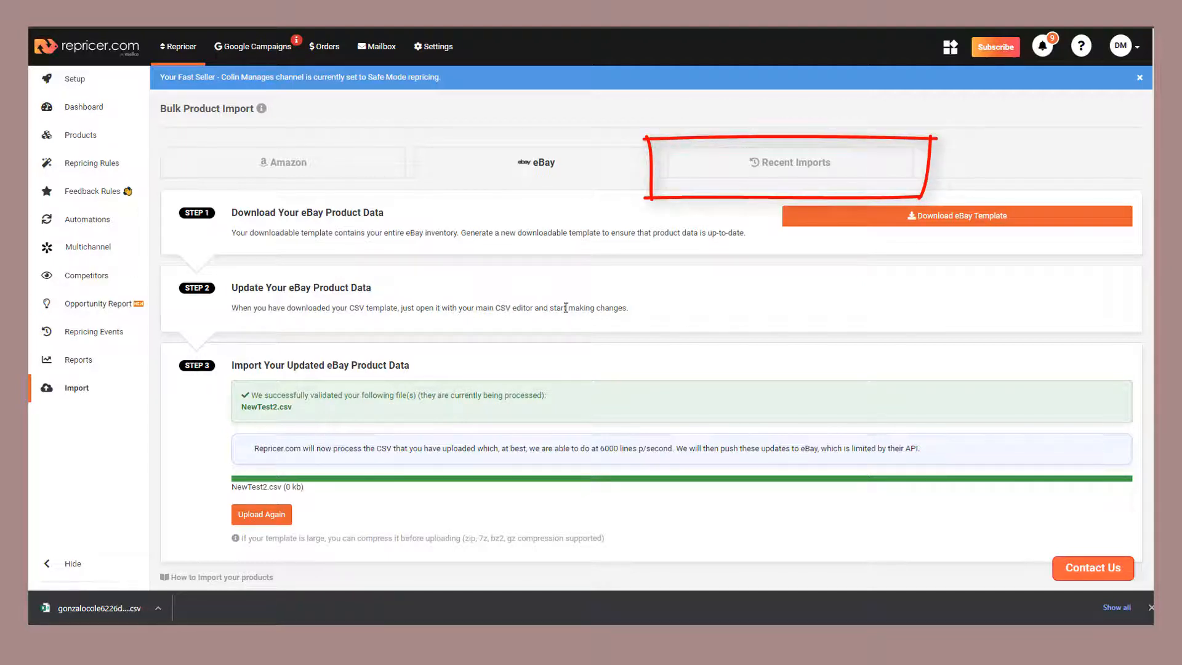
{"action": "left_click", "coordinate": [767, 183]}
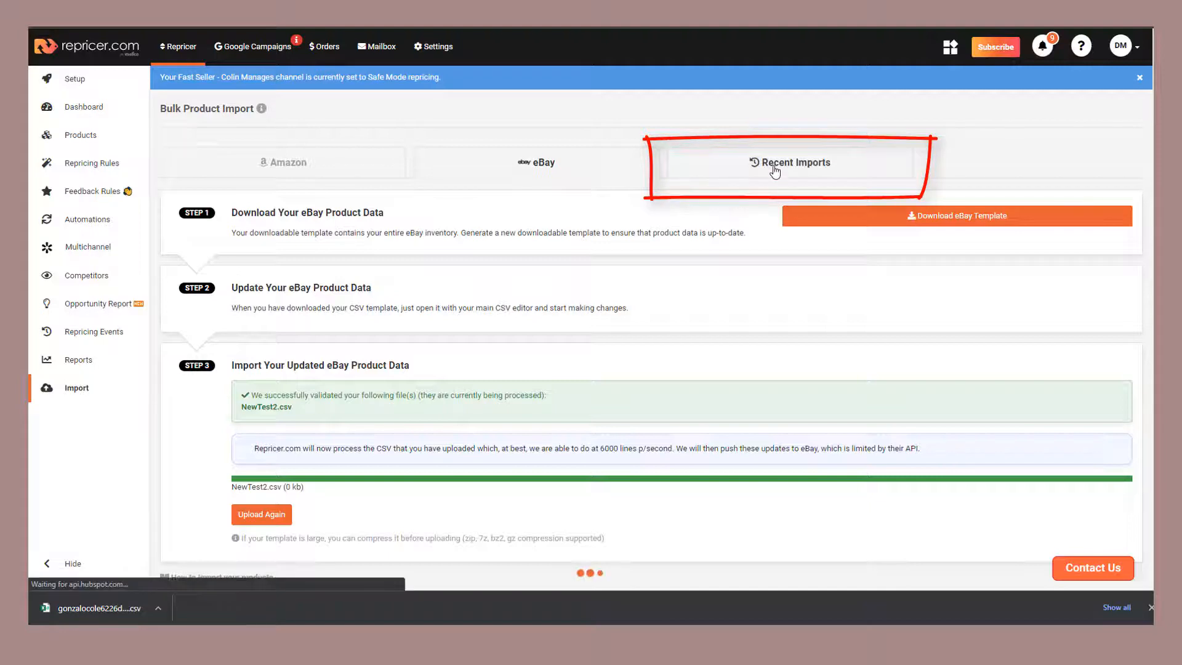